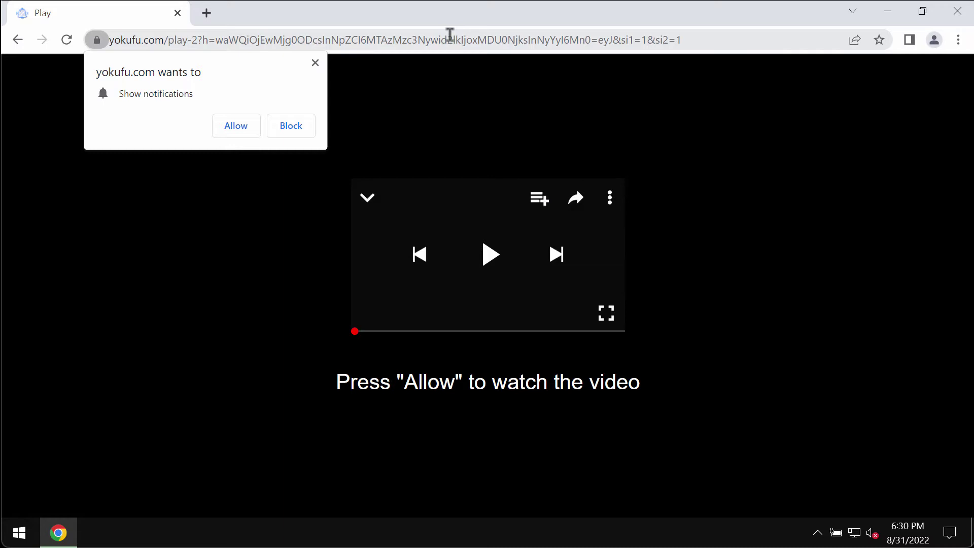
Step: Highlight the suspicious page's domain in the address bar, then allow its notifications
click(178, 39)
click(217, 40)
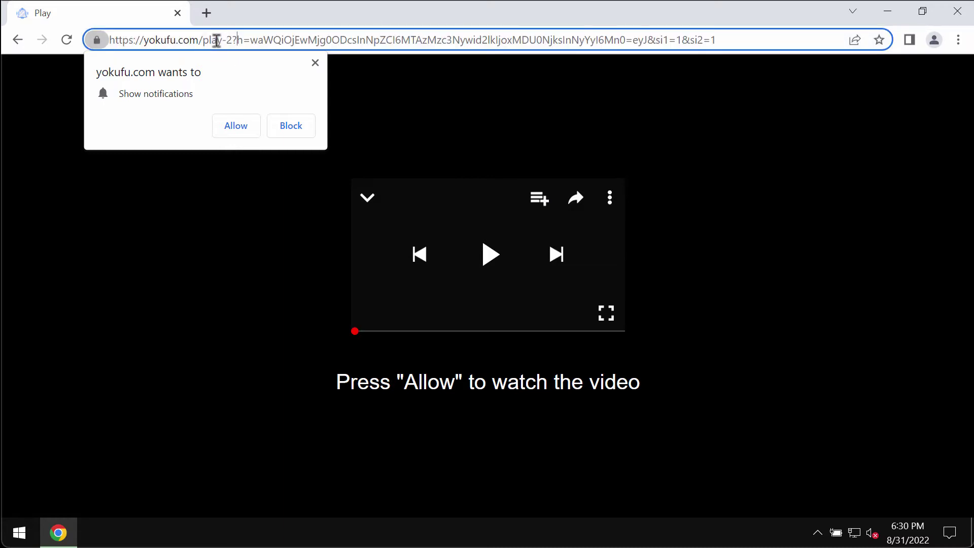
drag(216, 41, 2, 30)
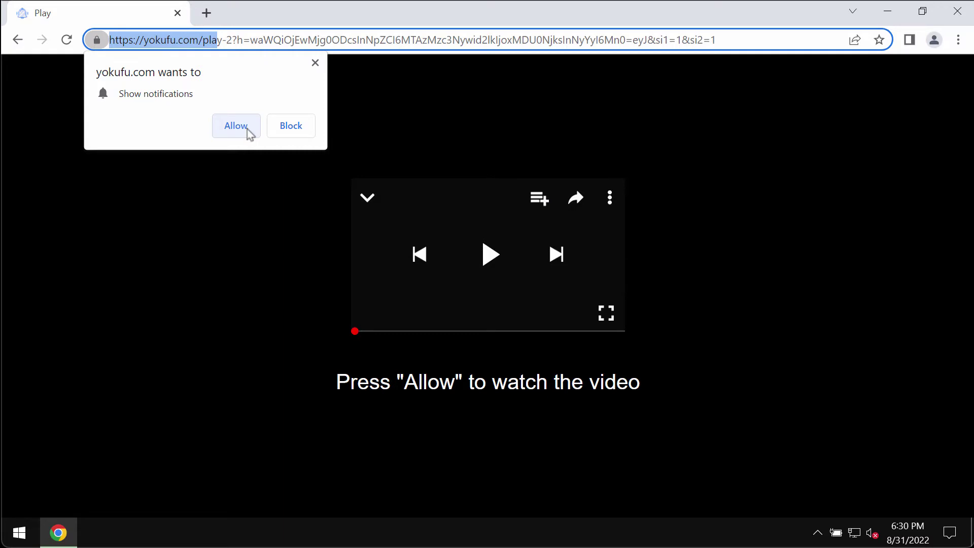
click(247, 129)
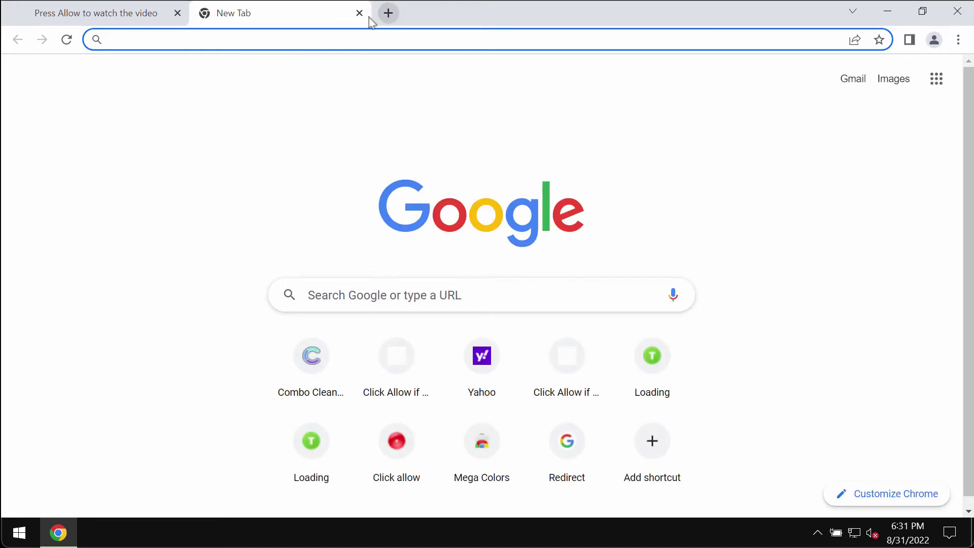
Step: Go to Chrome Settings > Privacy and security > Site Settings
click(958, 40)
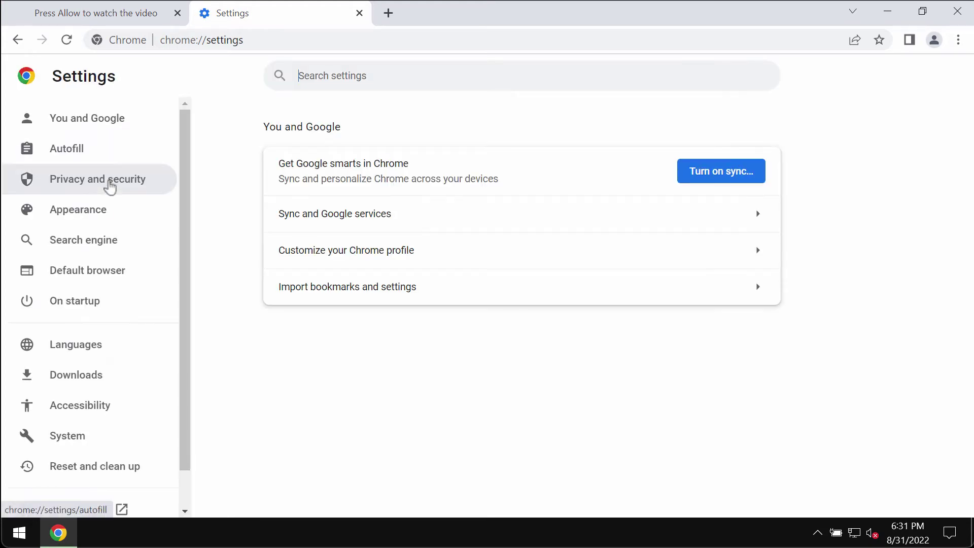
click(114, 187)
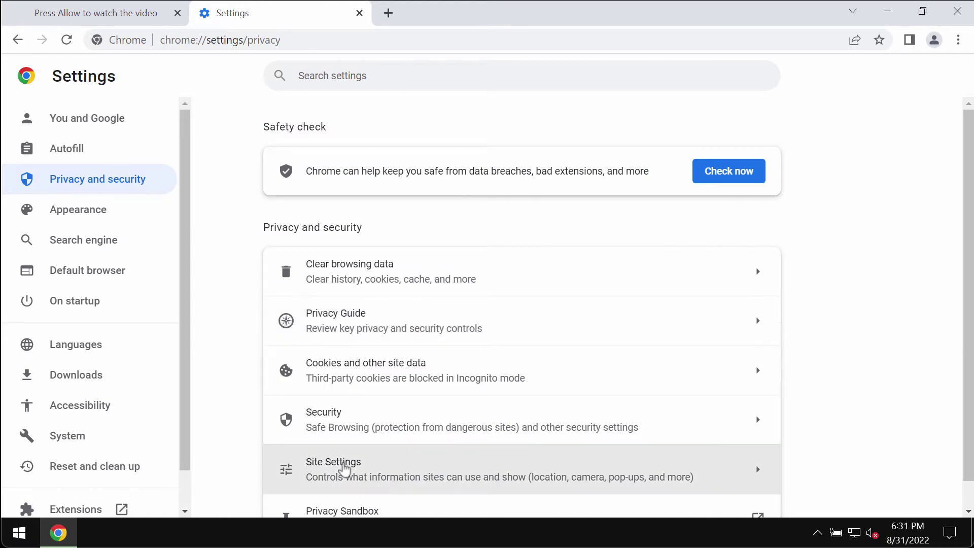
click(344, 470)
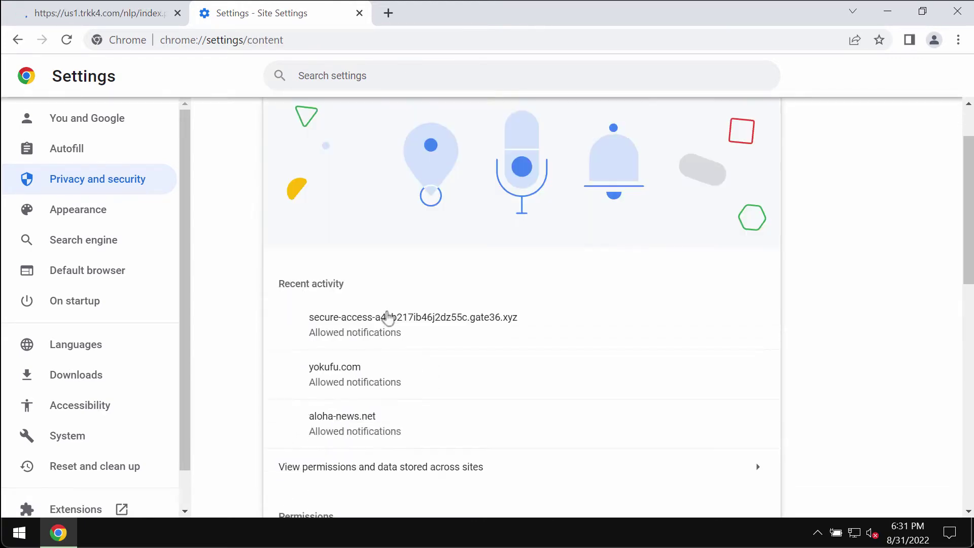
scroll(384, 314, down, 1)
scroll(383, 312, down, 3)
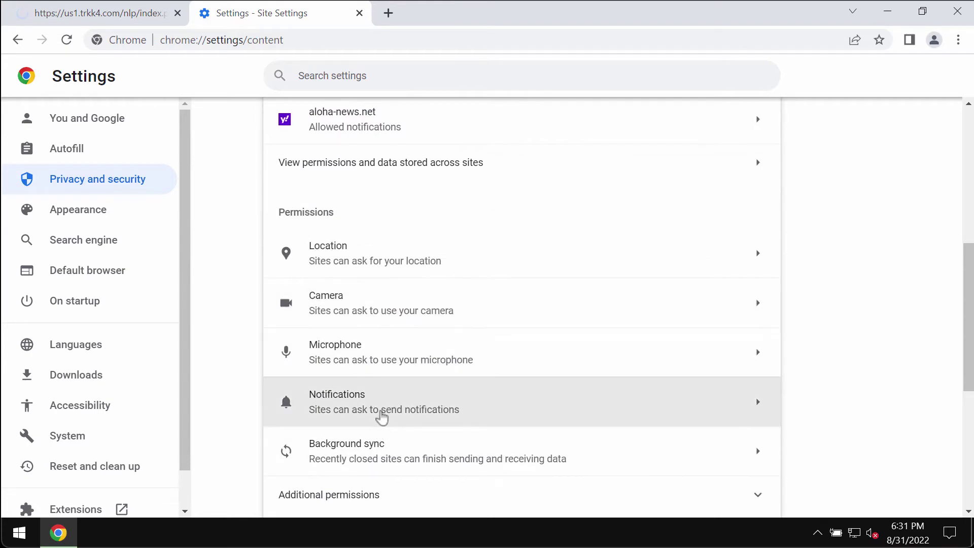
Step: In Notifications, remove yokufu.com, advertizmenttoyou.com and besteasyclick.com from allowed sites
click(387, 411)
scroll(414, 389, down, 2)
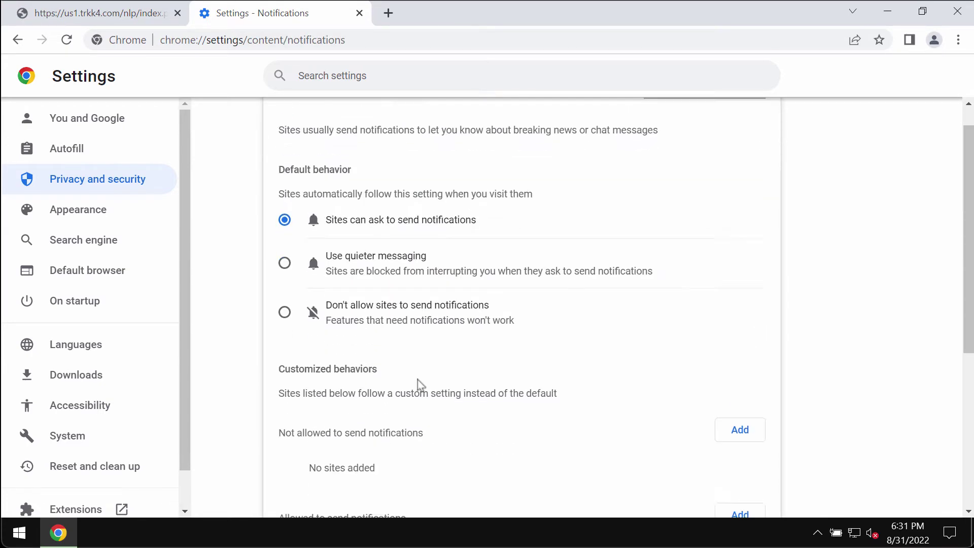
scroll(420, 385, down, 2)
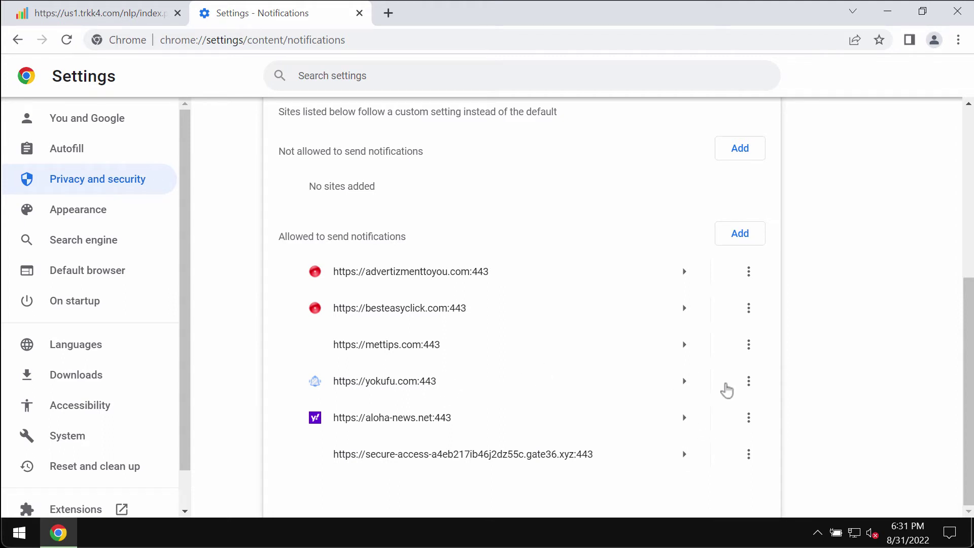
click(748, 381)
click(724, 433)
click(747, 309)
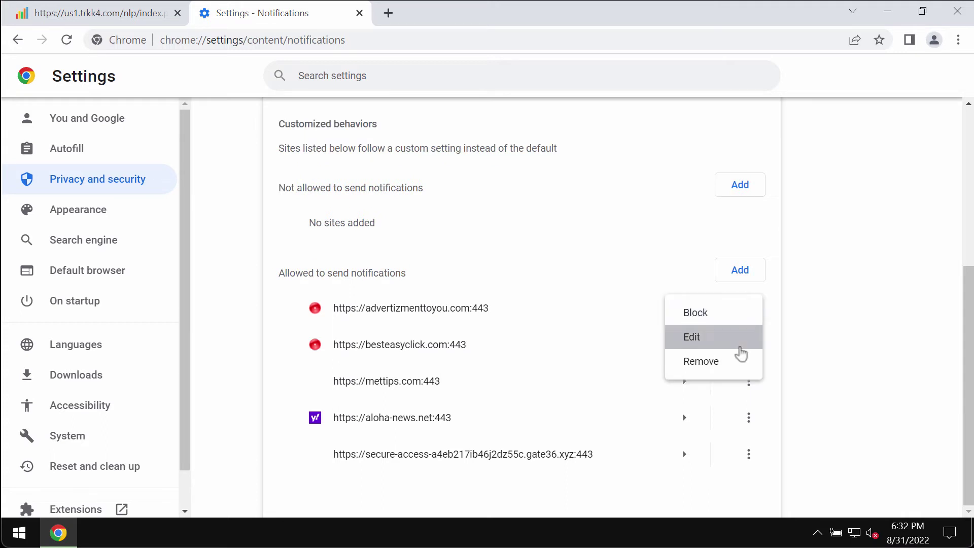
click(731, 372)
click(754, 348)
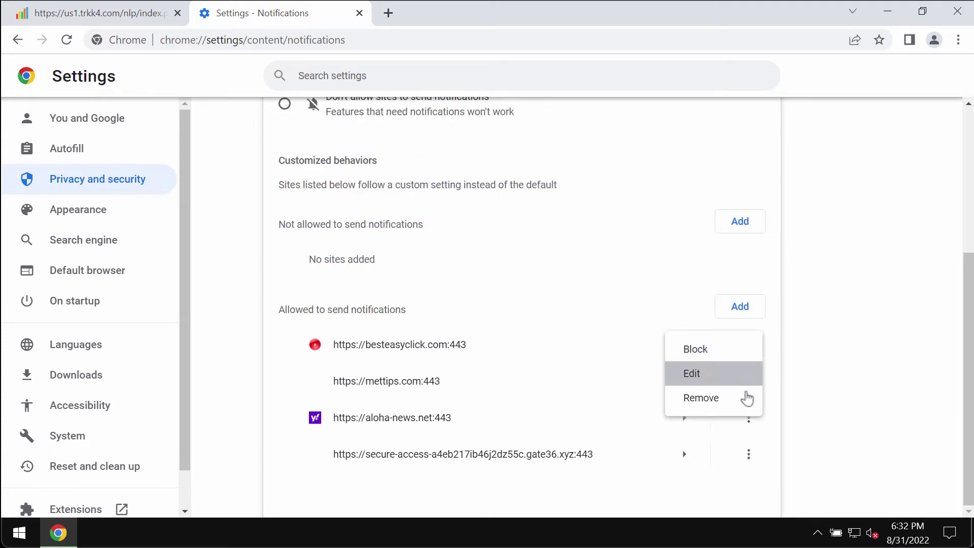
click(743, 398)
Step: Remove mettips.com, aloha-news.net and the last remaining site from allowed notifications
click(748, 381)
click(730, 436)
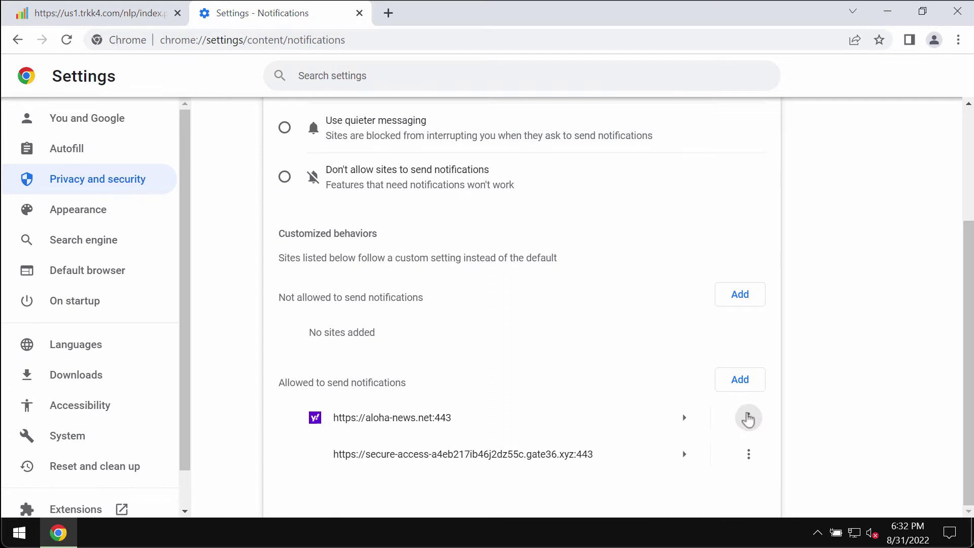
click(747, 418)
click(711, 467)
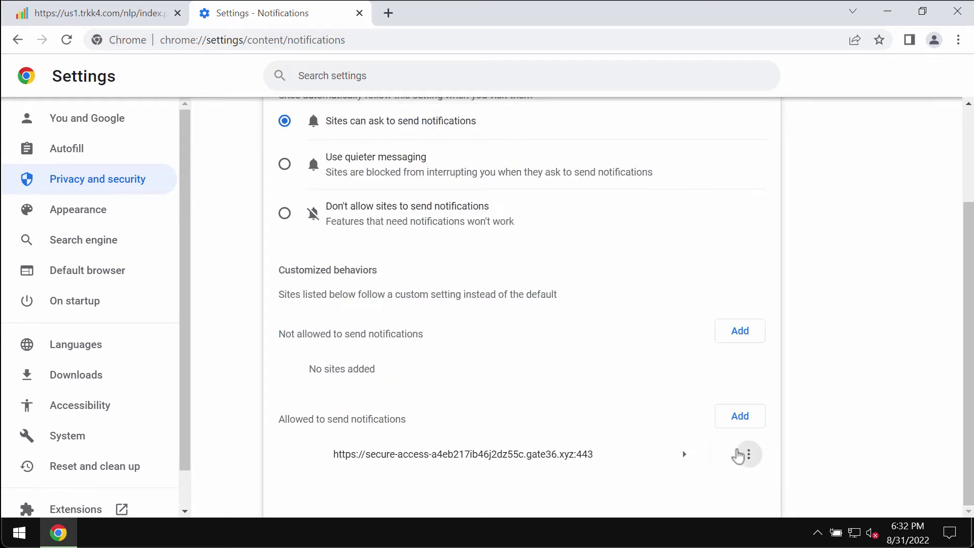
click(748, 454)
click(726, 458)
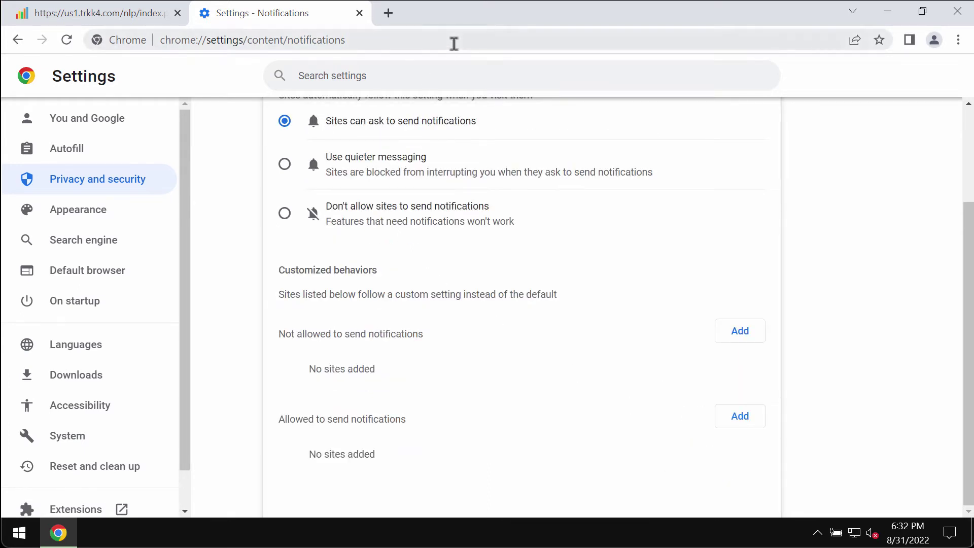
click(457, 42)
text(combocleaner.com)
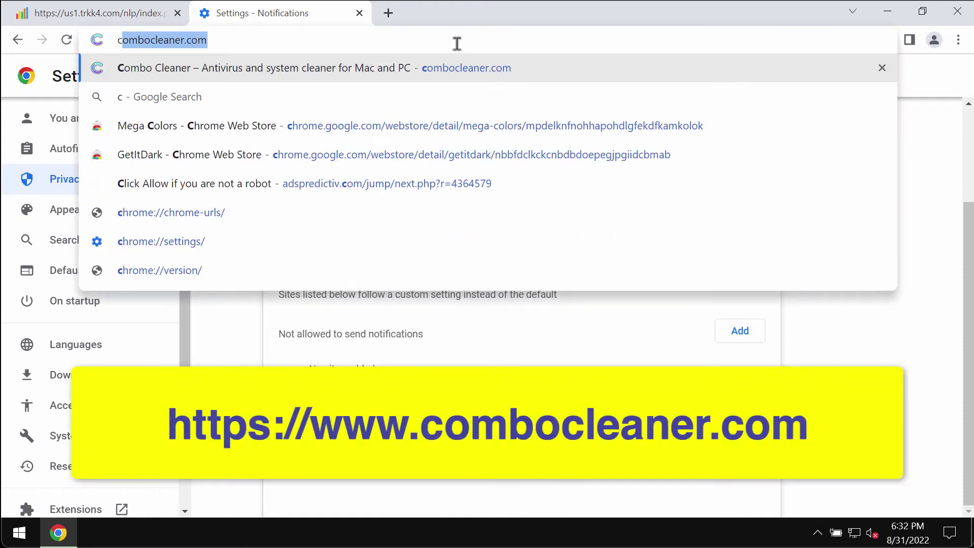
Step: Load combocleaner.com, close the leftover ad tab, and minimize Chrome
key(Return)
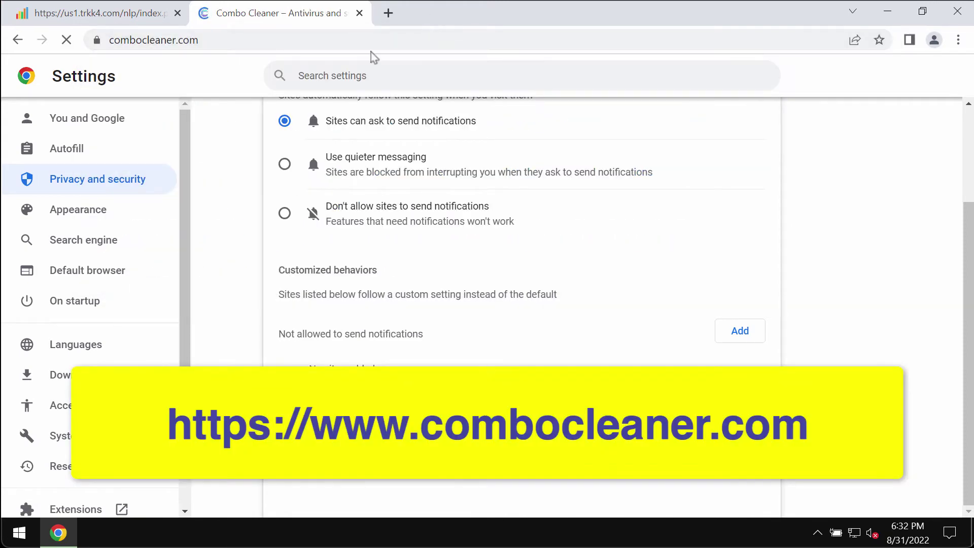
click(178, 13)
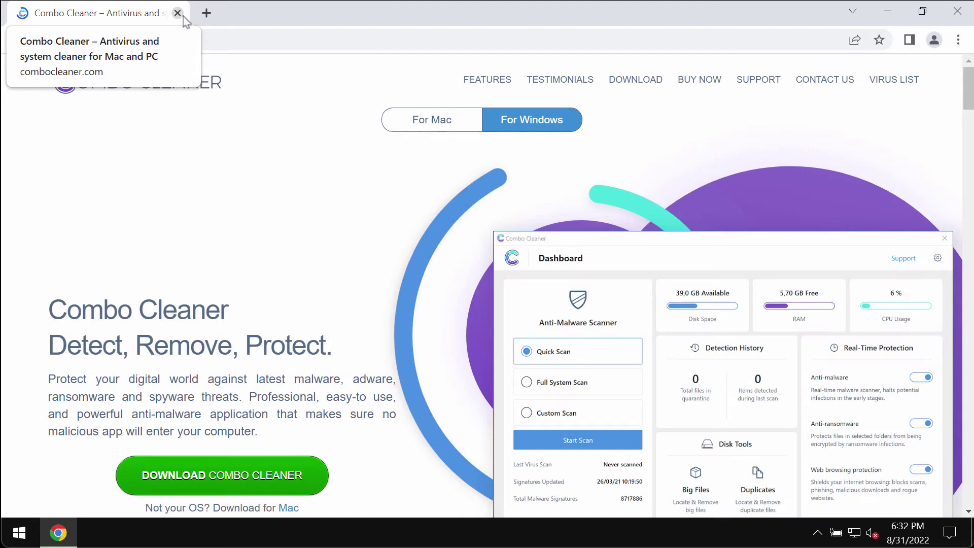
click(886, 17)
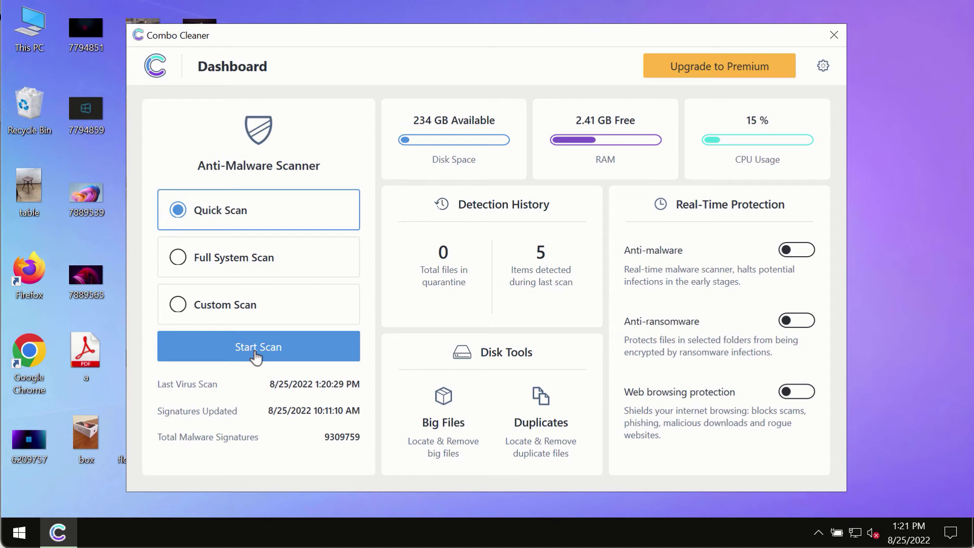
Step: Keep Quick Scan selected in Combo Cleaner and start the scan
click(281, 351)
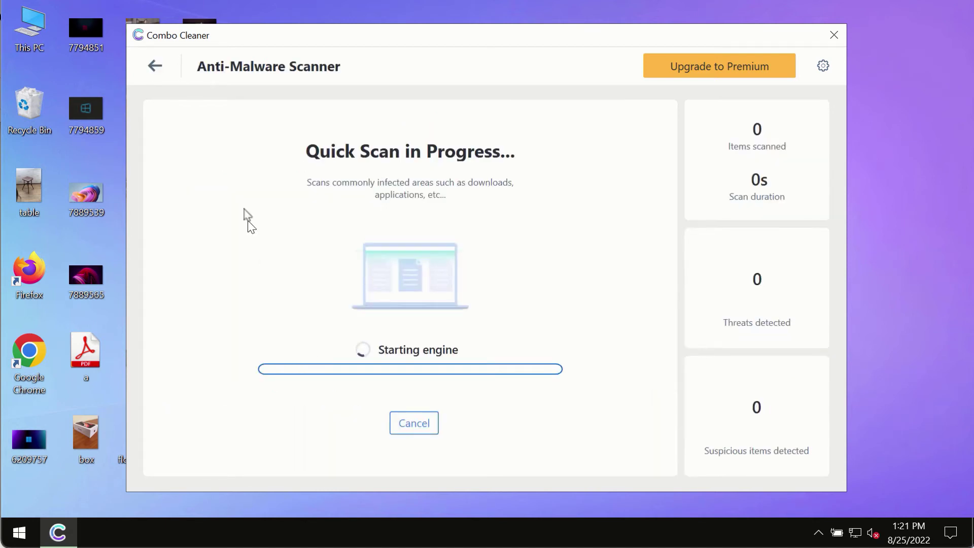
Step: Return to the dashboard mid-scan, then reopen the Quick Scan in Progress view
click(149, 63)
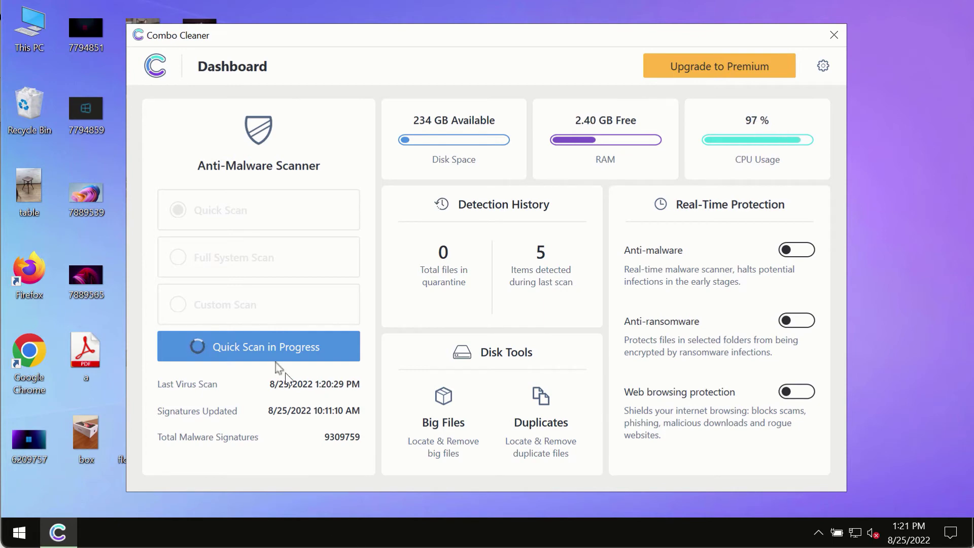
click(271, 346)
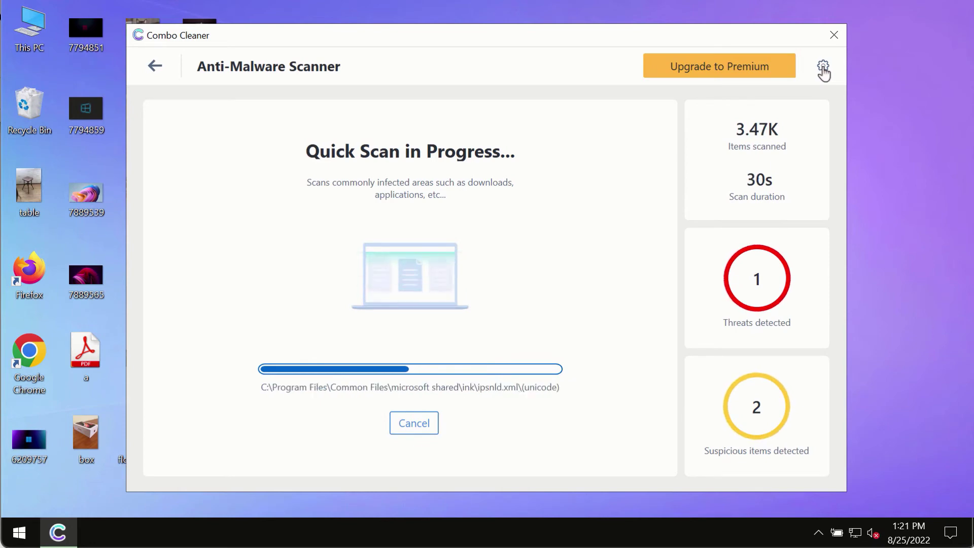
Step: Open Settings, view the Anti-Ransomware tab, then go back to the dashboard
click(823, 67)
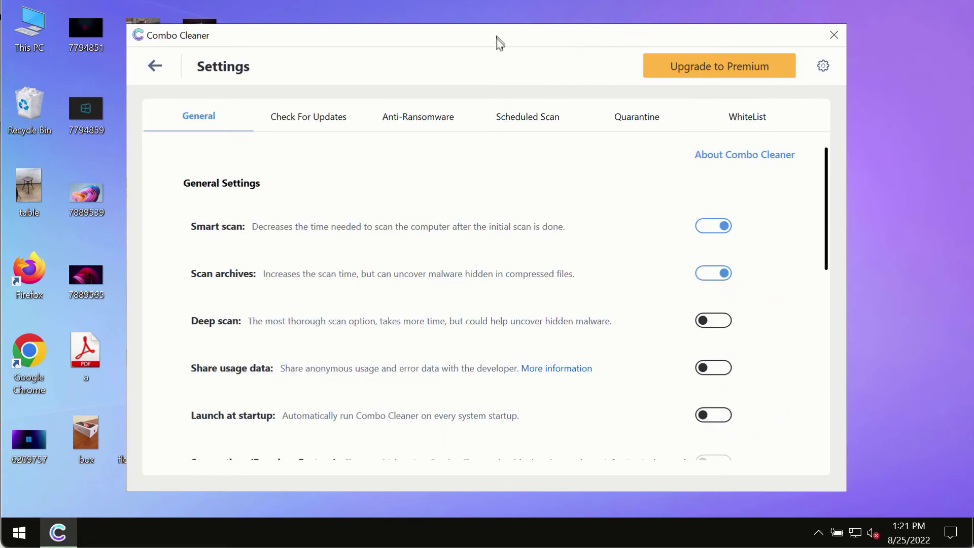
click(402, 122)
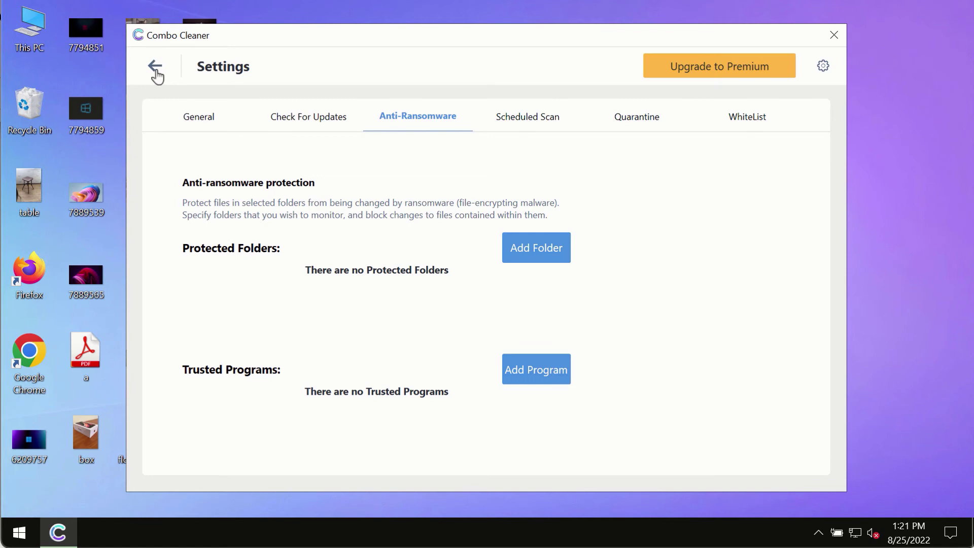
click(154, 69)
Step: Reopen Quick Scan in Progress, showing 3.91K items scanned and 4 threats
click(303, 349)
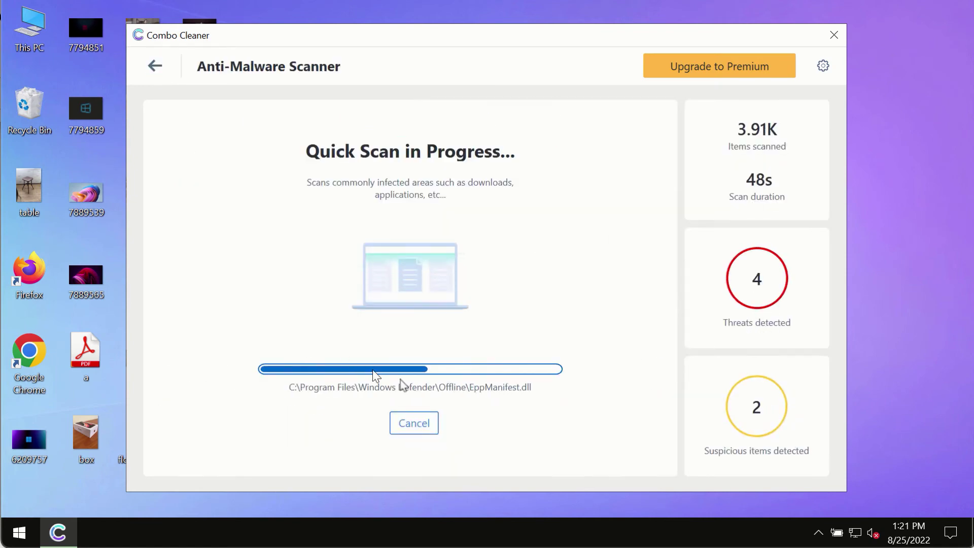